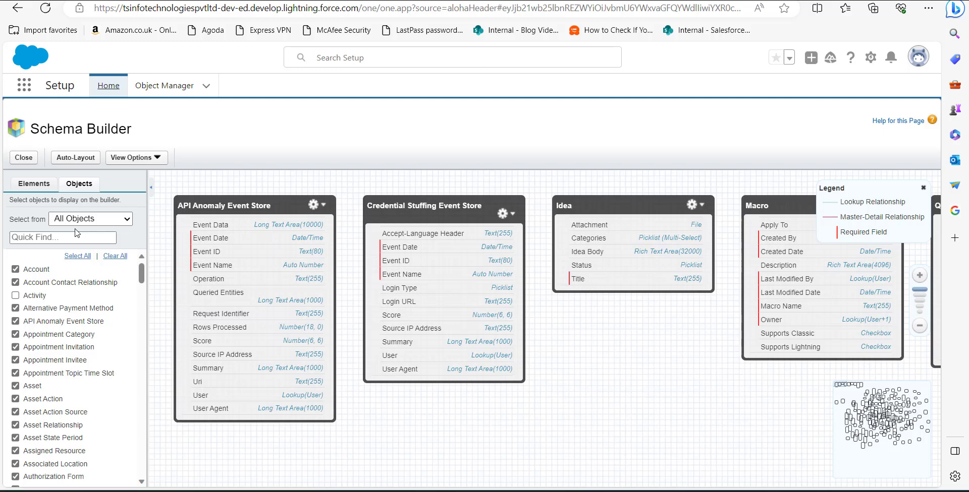
Add a new custom object to the canvas labelled "opportunity item", with plural label "opportunities item" and Starts With set to Vowel Sound.
{"action": "left_click", "coordinate": [34, 188]}
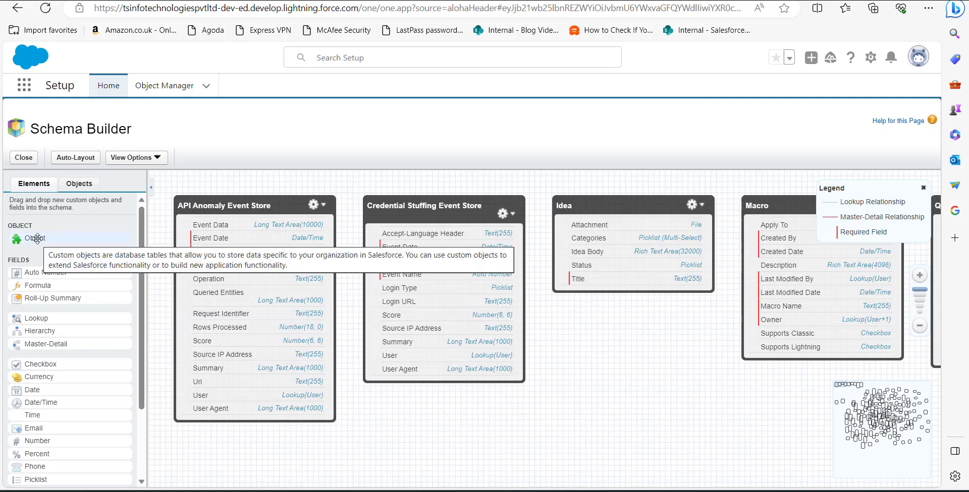
{"action": "left_click_drag", "start_coordinate": [37, 239], "coordinate": [394, 434]}
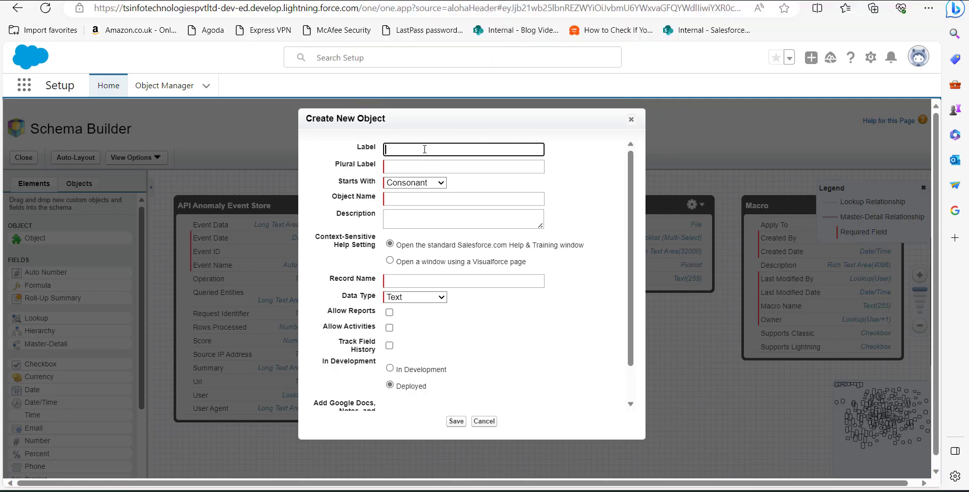
{"action": "left_click", "coordinate": [426, 149]}
{"action": "type", "text": "opportunity item"}
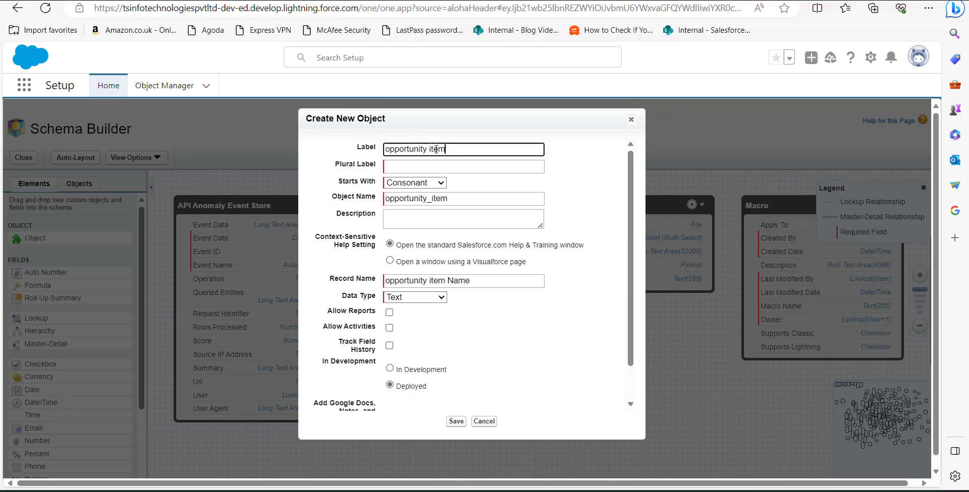
{"action": "key", "text": "Tab"}
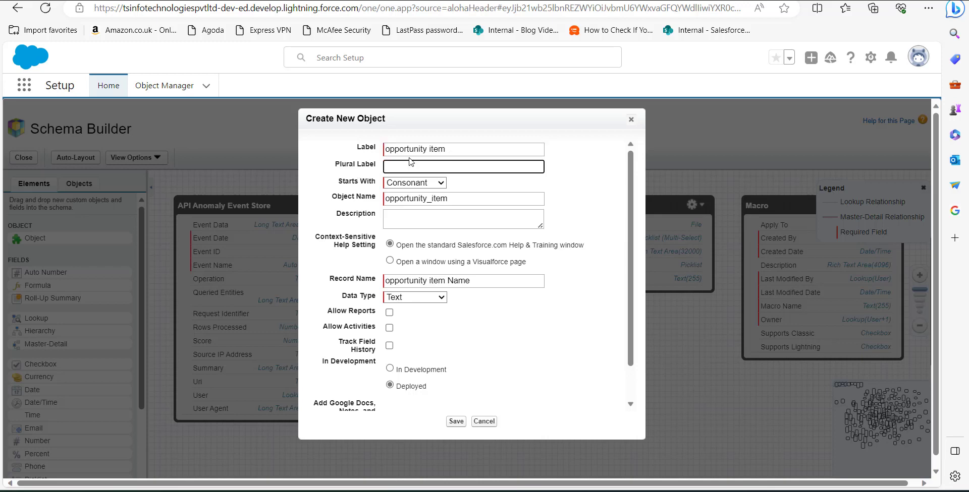
{"action": "type", "text": "opportunities item"}
{"action": "left_click", "coordinate": [414, 184]}
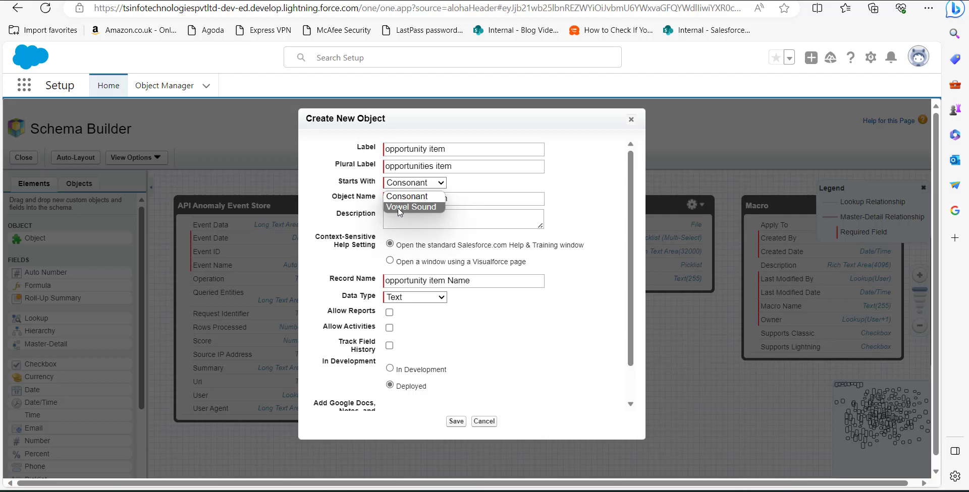
{"action": "left_click", "coordinate": [400, 208]}
Describe the object as "Items for new opportunities", enable Allow Reports, Allow Activities and Track Field History, and save it.
{"action": "left_click", "coordinate": [412, 222]}
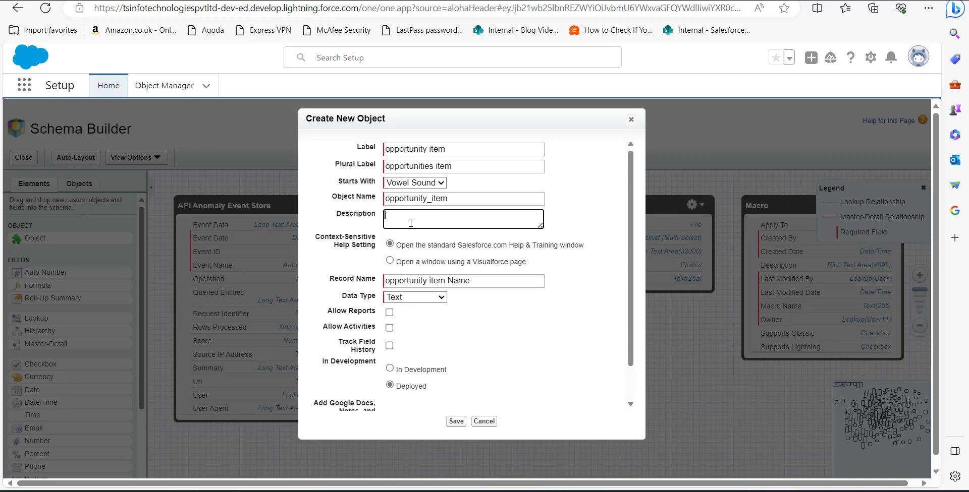
{"action": "type", "text": "Items for new opportunities"}
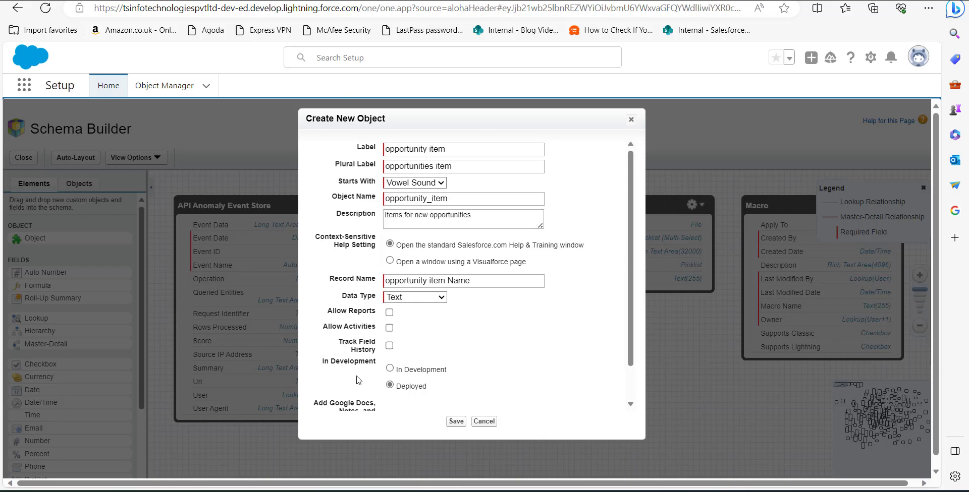
{"action": "left_click", "coordinate": [390, 314]}
{"action": "left_click", "coordinate": [390, 329]}
{"action": "left_click", "coordinate": [390, 346]}
{"action": "scroll", "coordinate": [400, 358], "scroll_direction": "down", "scroll_amount": 1}
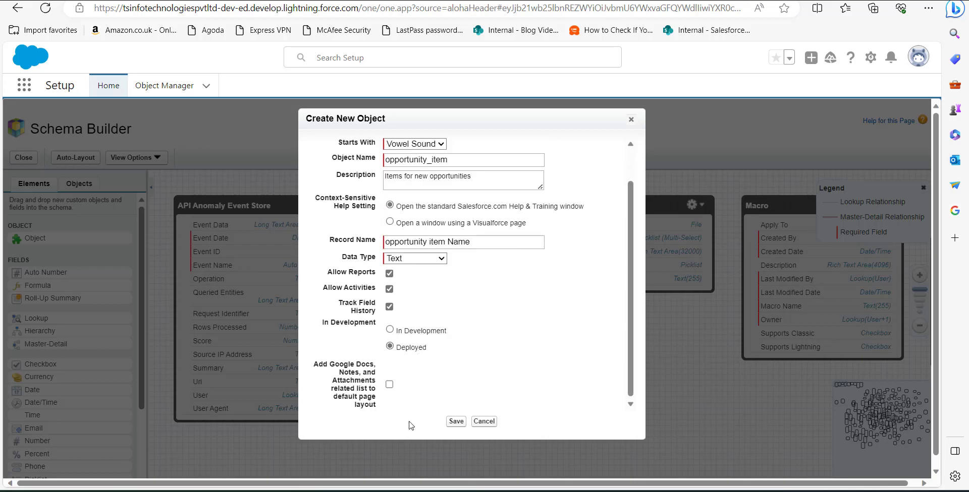
{"action": "left_click", "coordinate": [460, 422]}
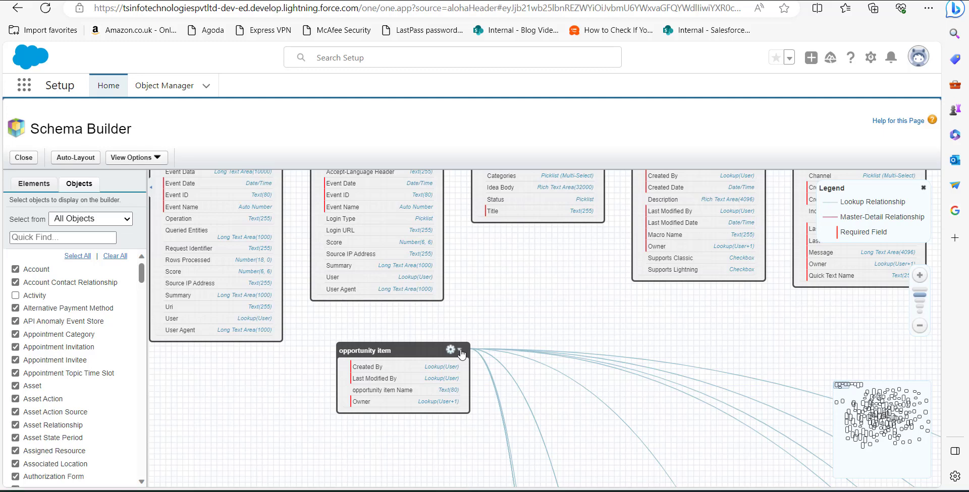
View the object definition of the opportunity item object from the schema canvas.
{"action": "left_click", "coordinate": [460, 352]}
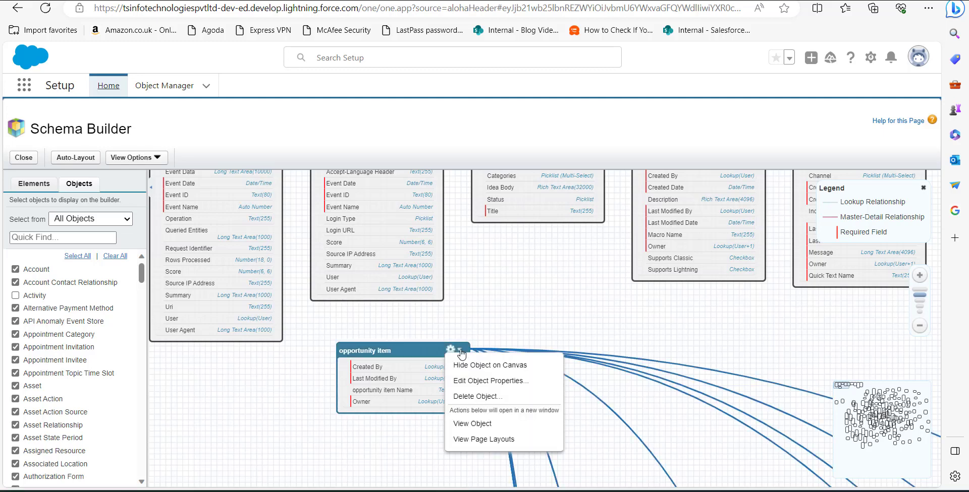
{"action": "left_click", "coordinate": [472, 424]}
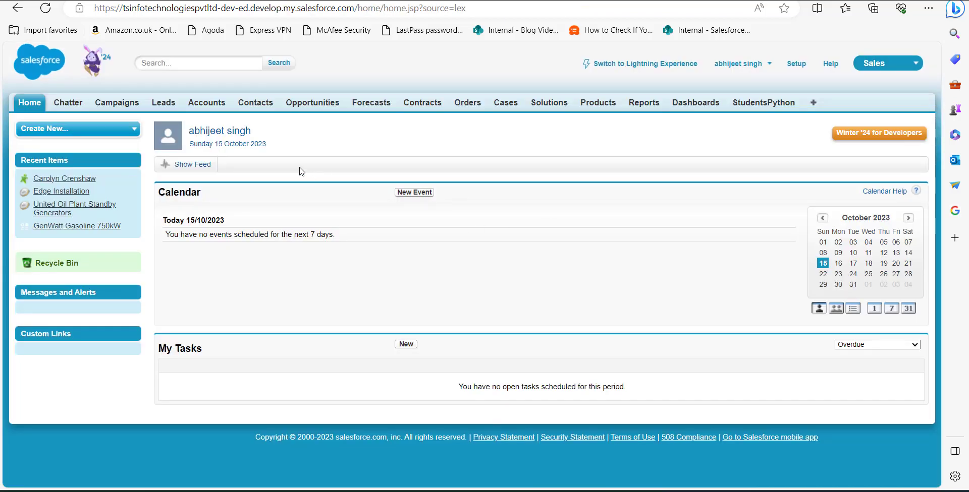
From the Salesforce Classic home page, find "schema" in Setup and open Schema Builder.
{"action": "left_click", "coordinate": [797, 65]}
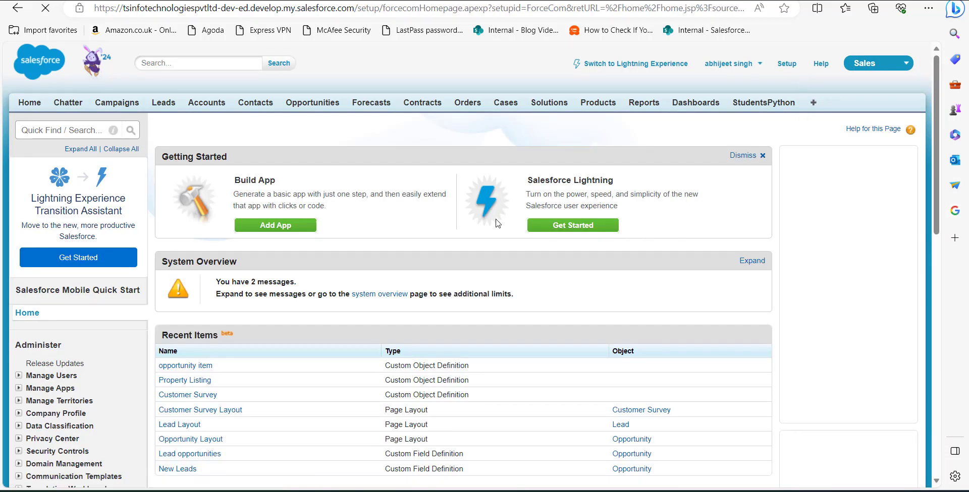
{"action": "left_click", "coordinate": [64, 130]}
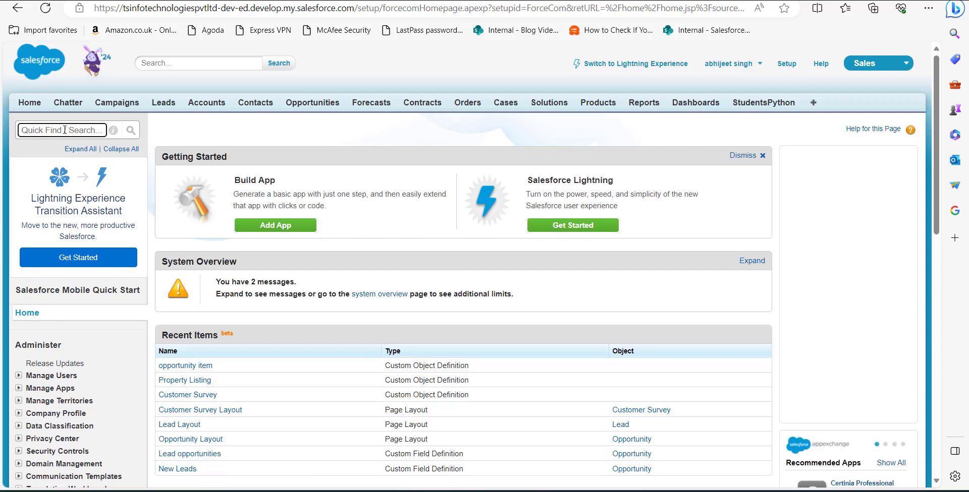
{"action": "type", "text": "schema"}
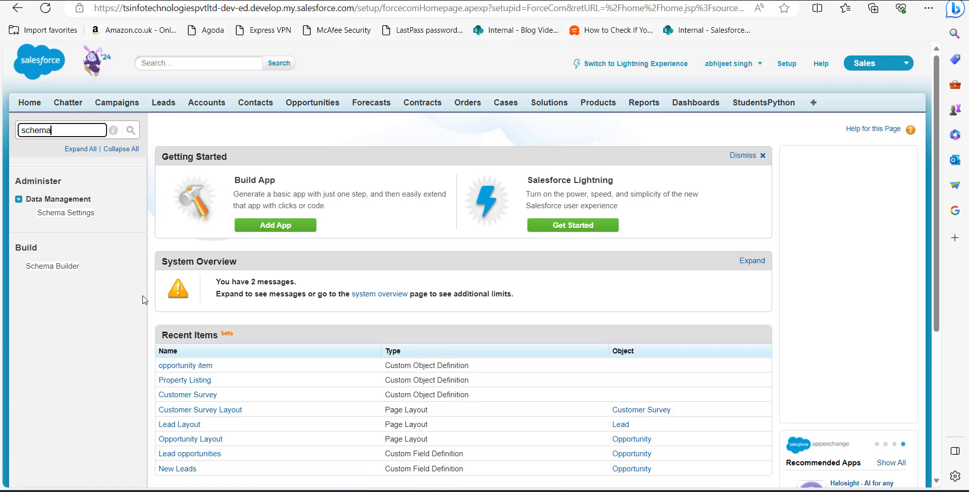
{"action": "left_click", "coordinate": [53, 267]}
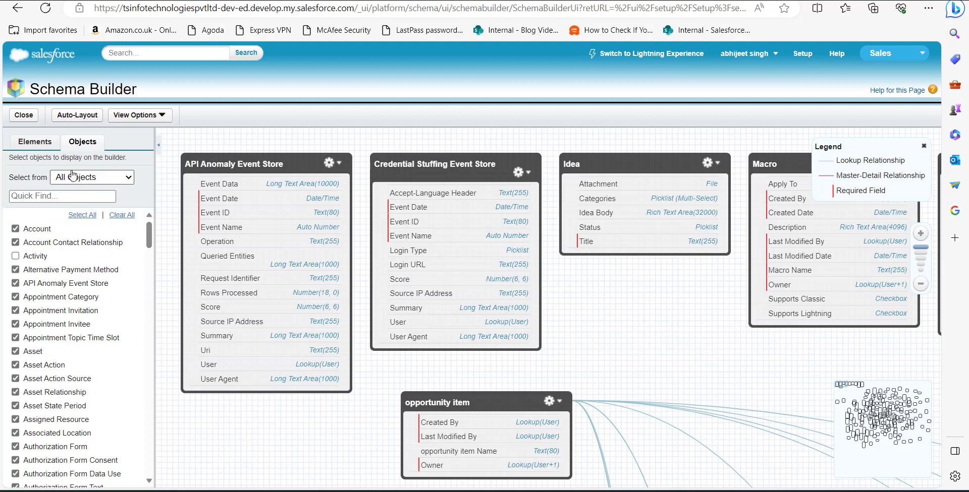
Add another custom object below the Idea object, labelled "Survey", with plural label "Surveys" and Starts With set to Consonant.
{"action": "left_click", "coordinate": [28, 144]}
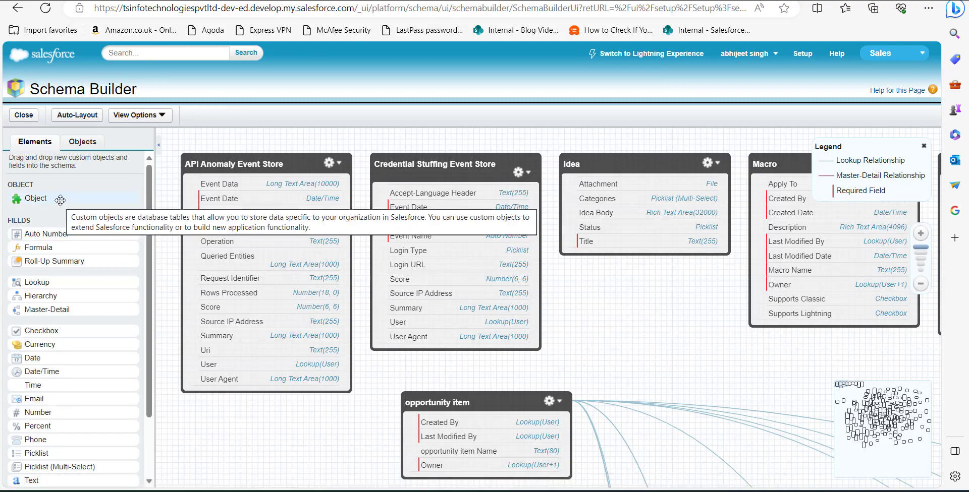
{"action": "left_click_drag", "start_coordinate": [60, 200], "coordinate": [645, 352]}
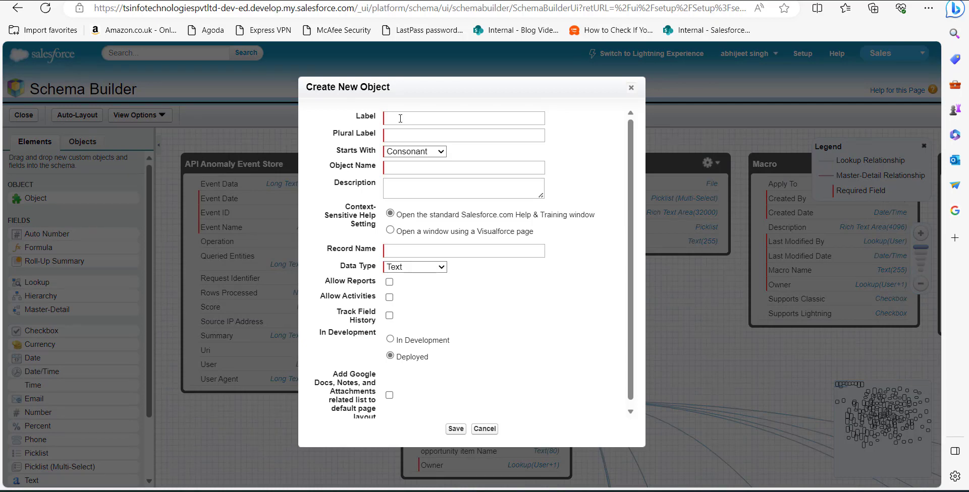
{"action": "left_click", "coordinate": [401, 118]}
{"action": "left_click", "coordinate": [460, 119]}
{"action": "type", "text": "Survey"}
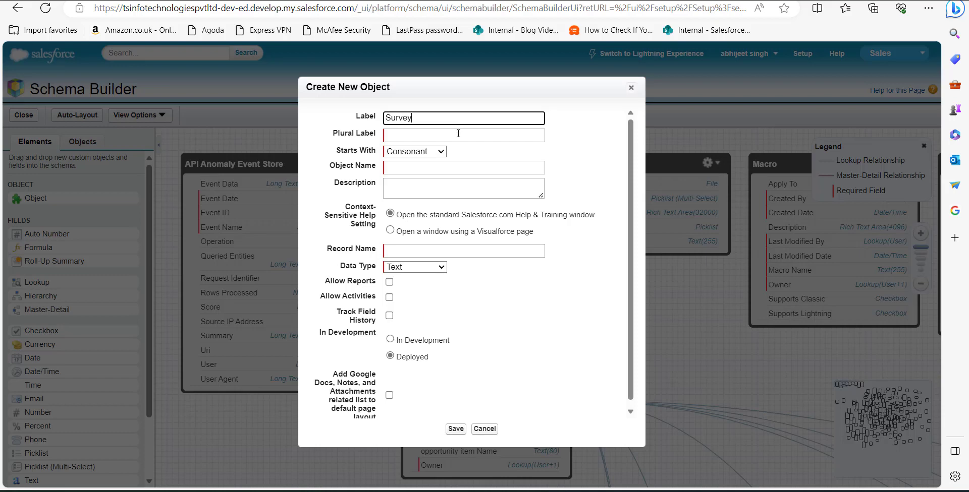
{"action": "left_click", "coordinate": [459, 134]}
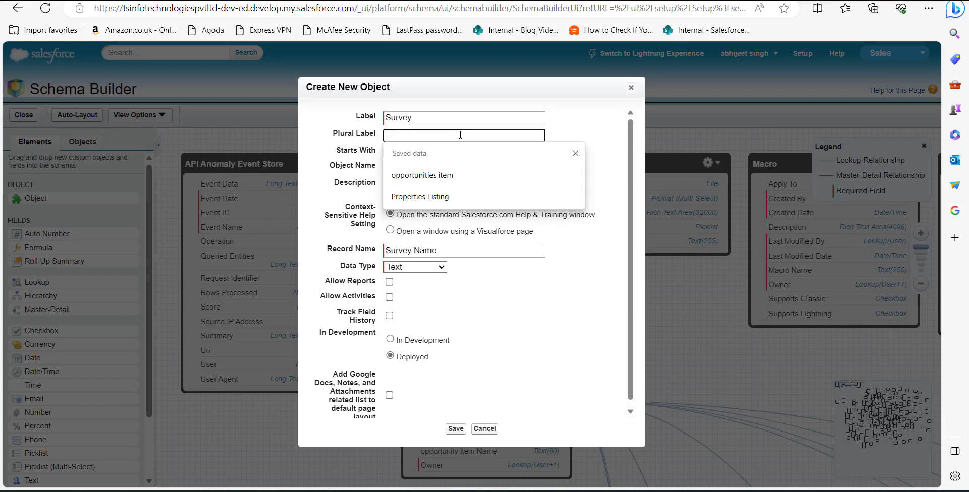
{"action": "type", "text": "Survey"}
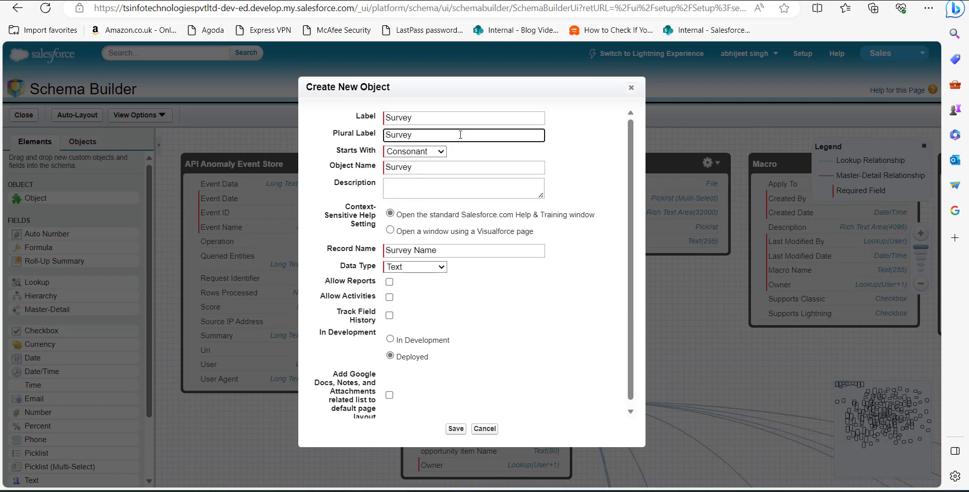
{"action": "type", "text": "s"}
{"action": "left_click", "coordinate": [439, 152]}
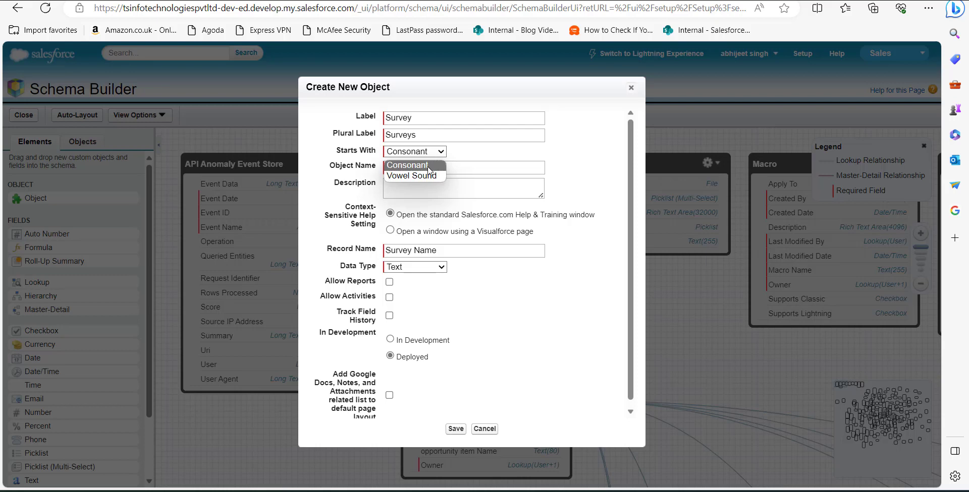
{"action": "left_click", "coordinate": [430, 166]}
Describe the object as "Upcoming Opportunity survey", enable Allow Reports, Allow Activities and Track Field History, and save it.
{"action": "left_click", "coordinate": [424, 191]}
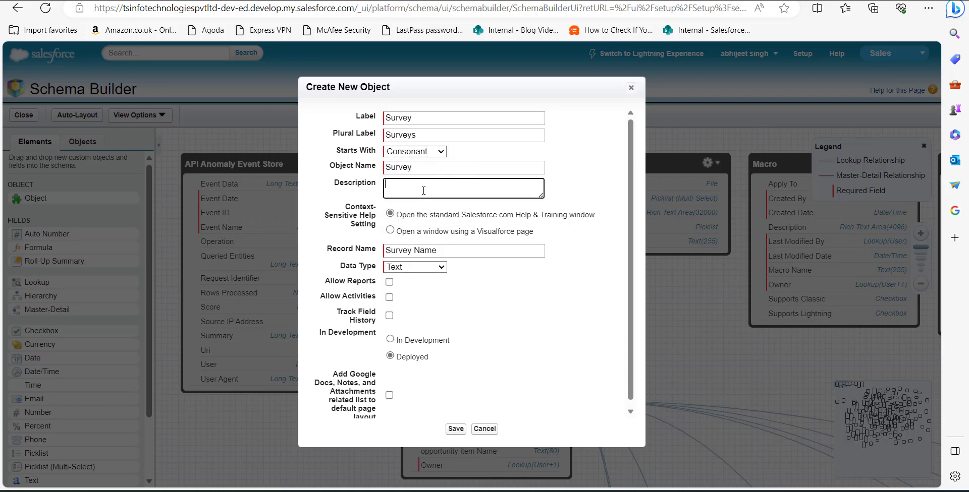
{"action": "type", "text": "Upcoming Opportunity survey"}
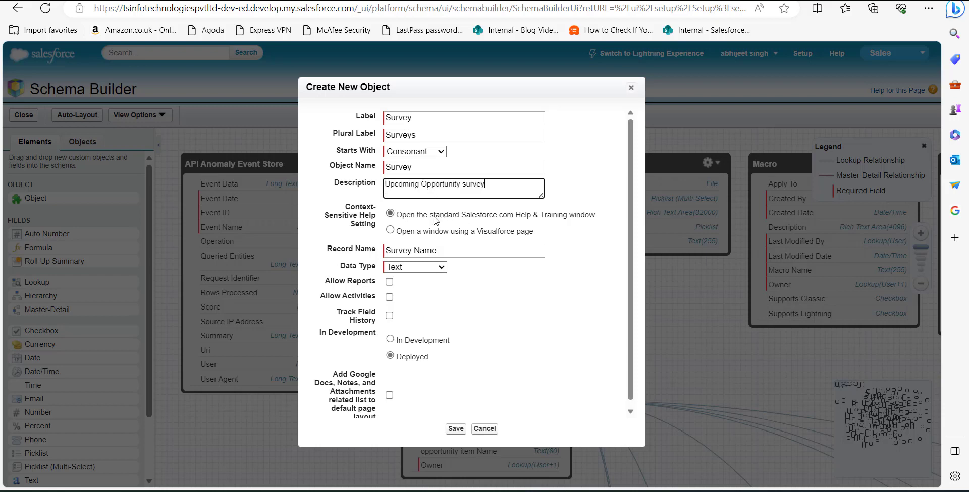
{"action": "left_click", "coordinate": [389, 283]}
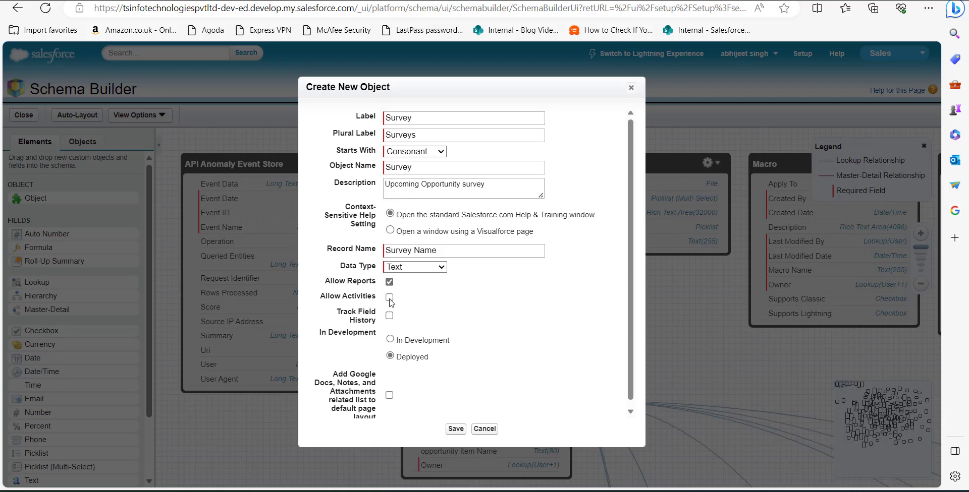
{"action": "left_click", "coordinate": [390, 297]}
{"action": "left_click", "coordinate": [389, 316]}
{"action": "left_click", "coordinate": [457, 429]}
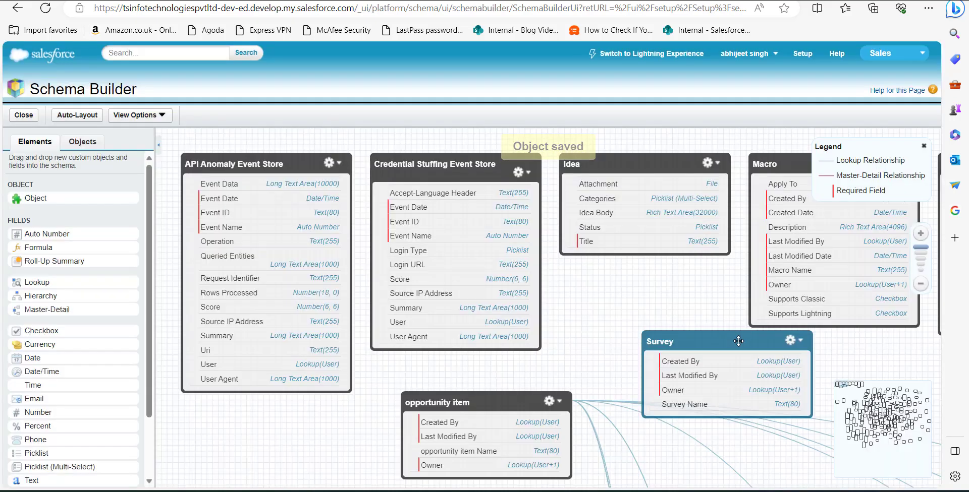
Shift the Survey object slightly to the left on the canvas and view its object definition.
{"action": "left_click_drag", "start_coordinate": [737, 341], "coordinate": [680, 340]}
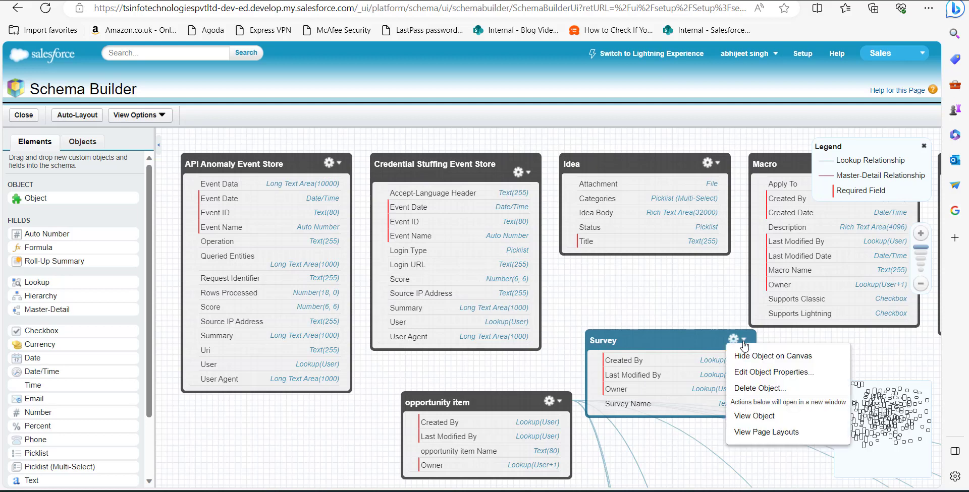
{"action": "left_click", "coordinate": [745, 419]}
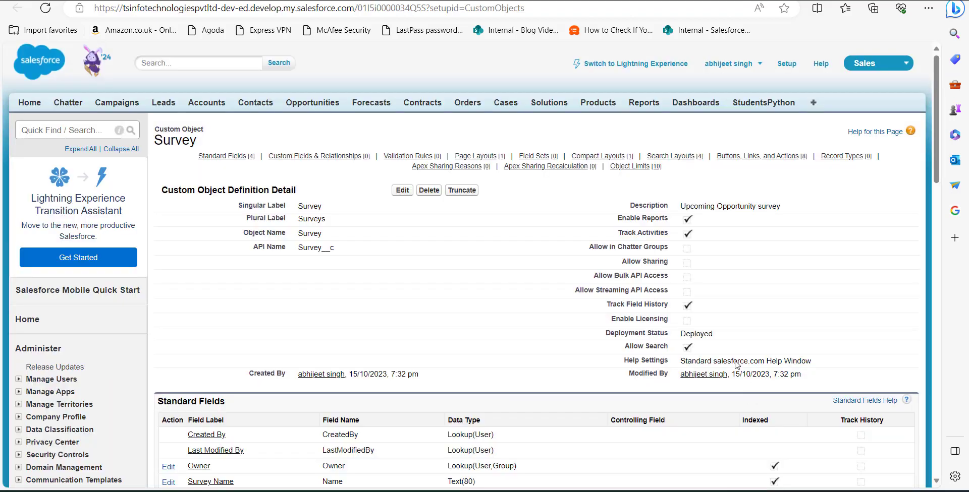